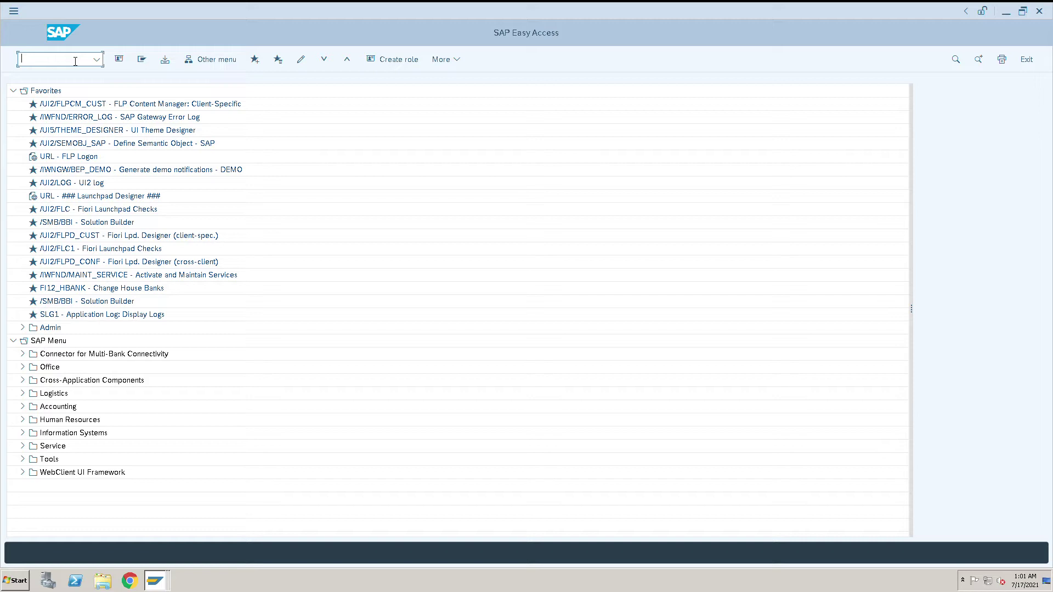
Step: Start the FB08 document reversal transaction, then back out to the main menu
type("fb0")
type("8")
key("Return")
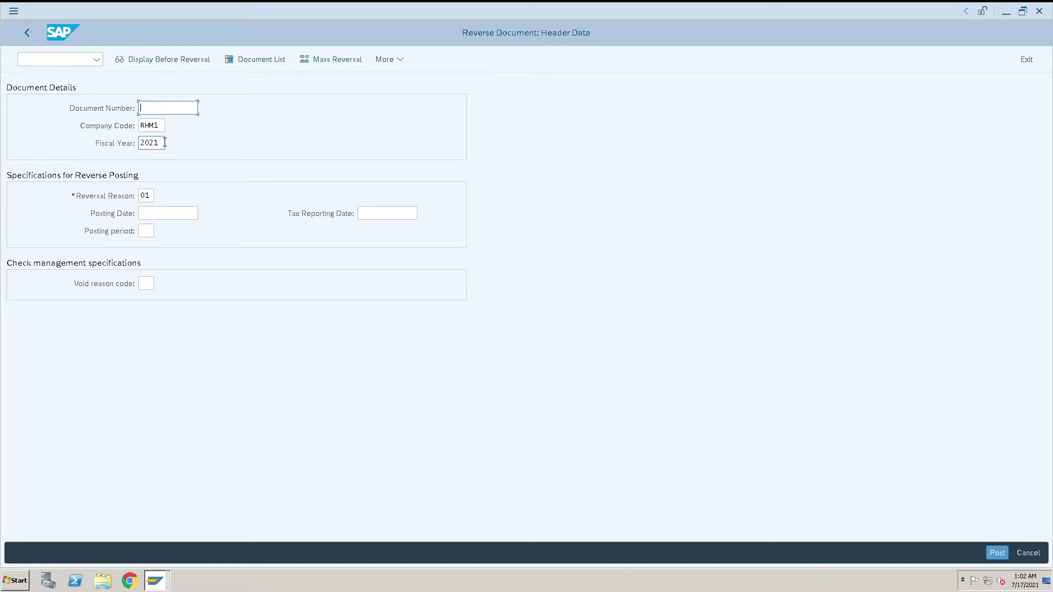
key("F3")
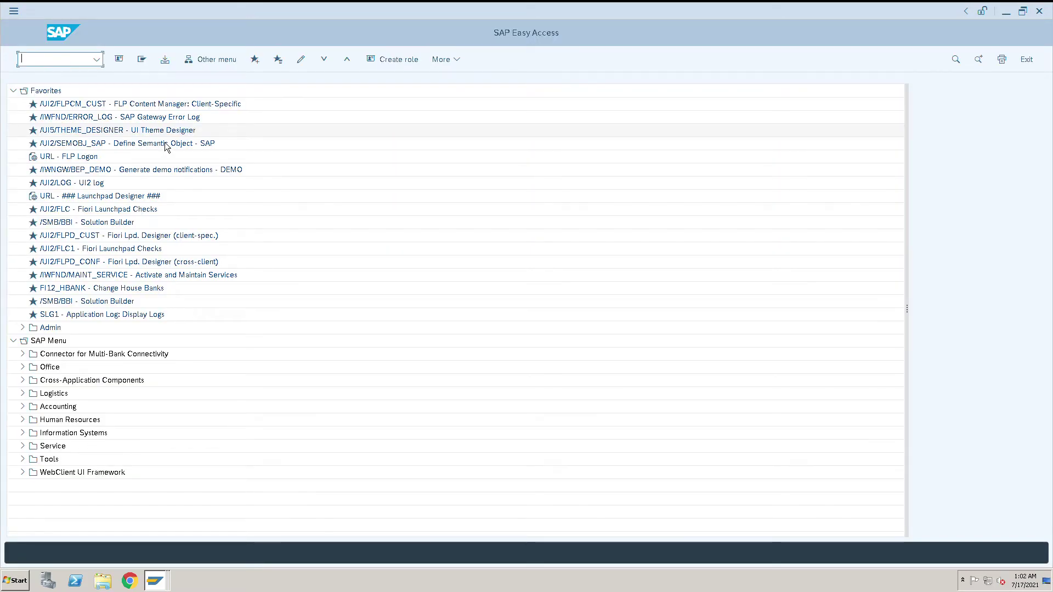
type("fb")
type("l1n")
key("Return")
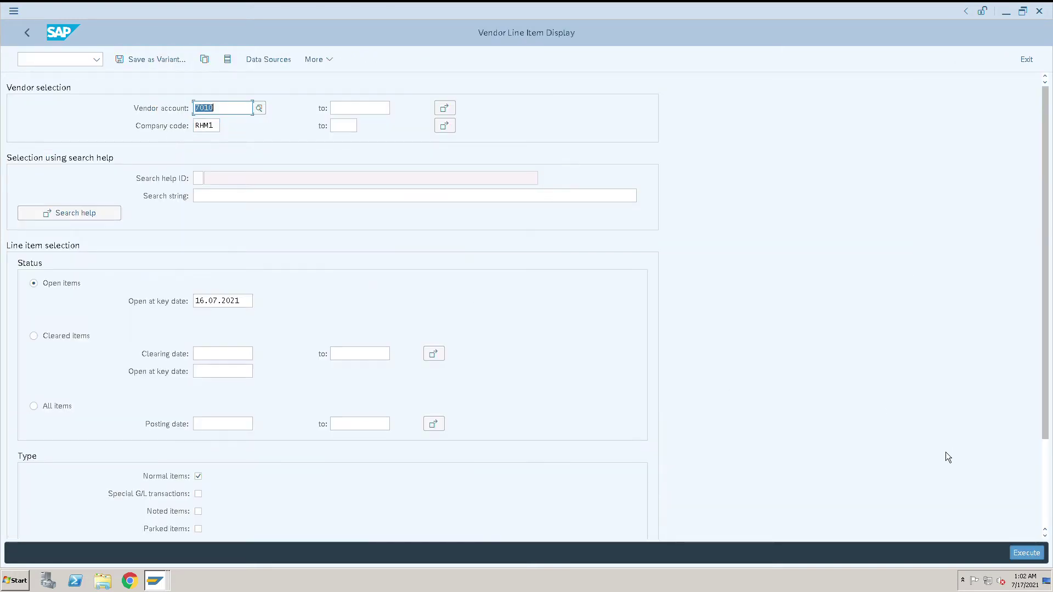
left_click(1022, 551)
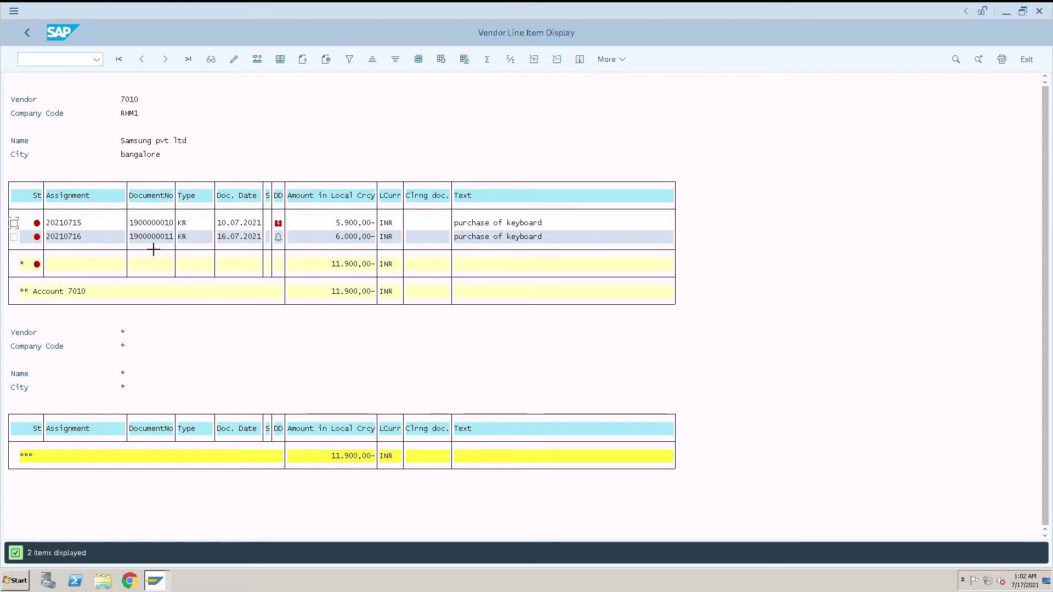
left_click_drag(140, 243, 189, 247)
key("ctrl+c")
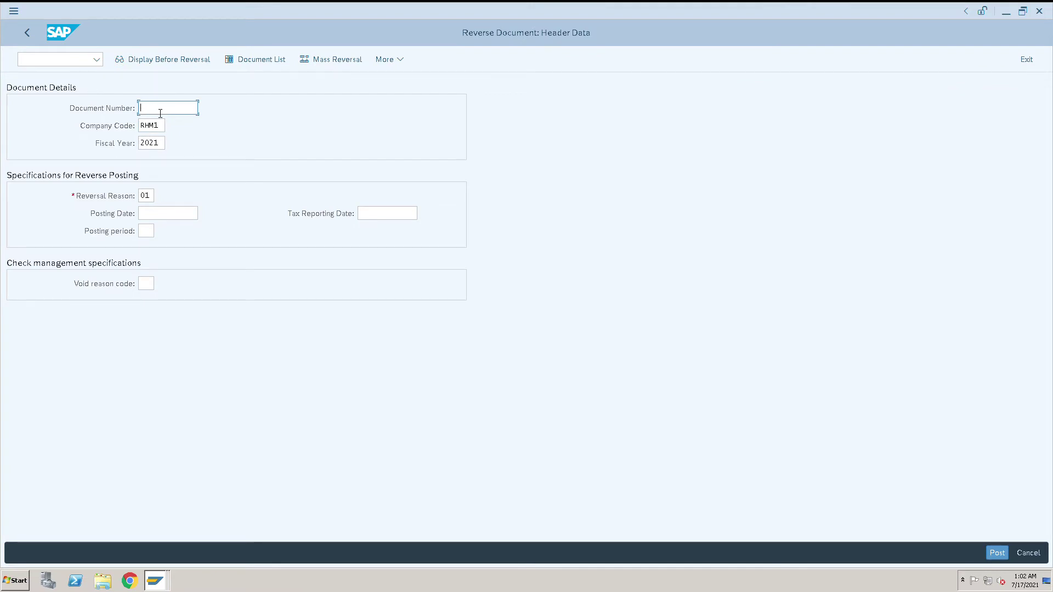
key("ctrl+v")
left_click(154, 196)
left_click(161, 196)
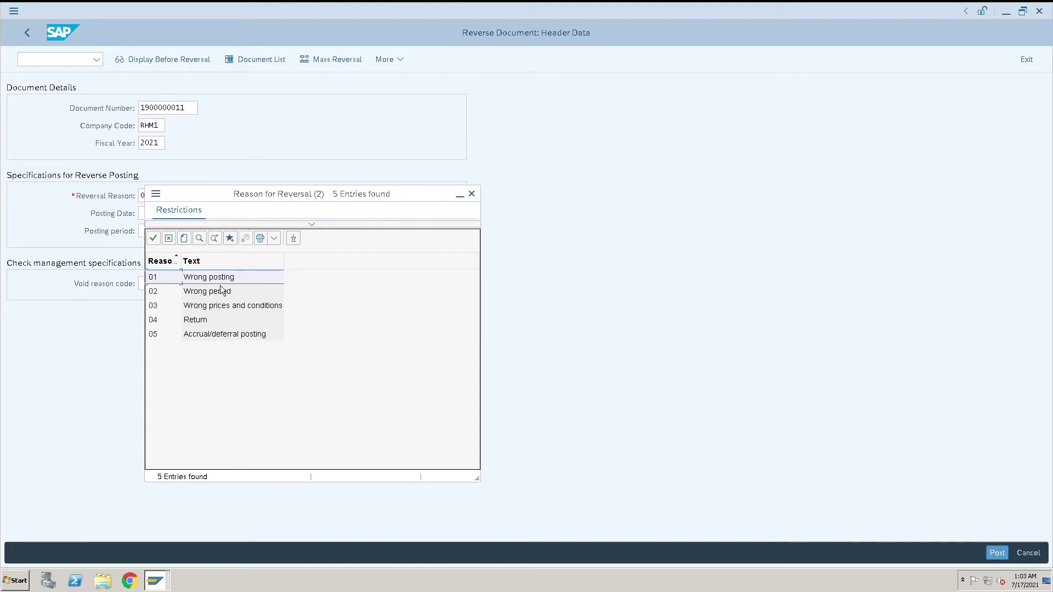
key("Return")
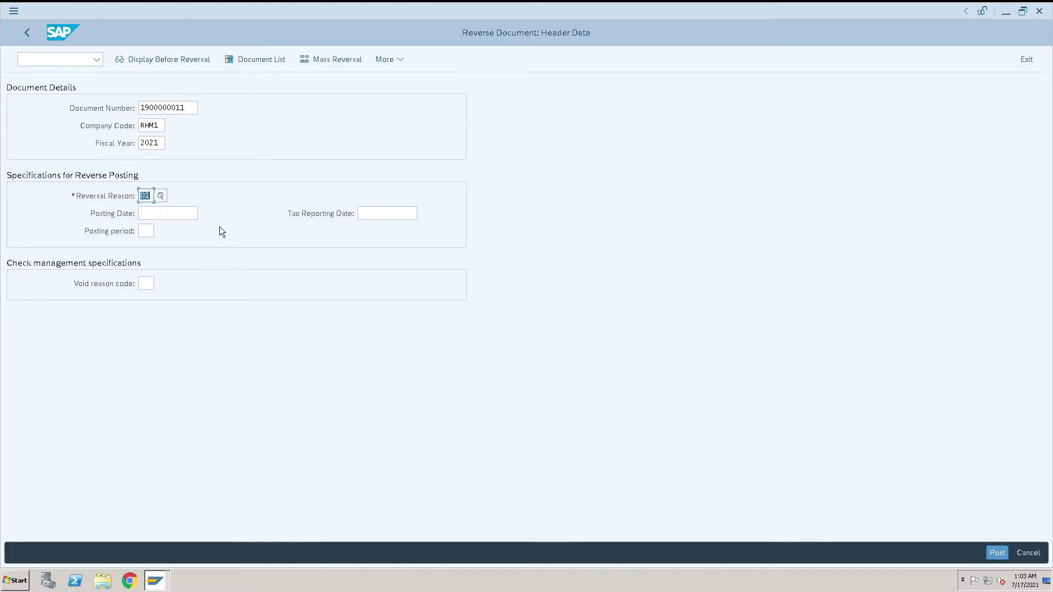
left_click(166, 67)
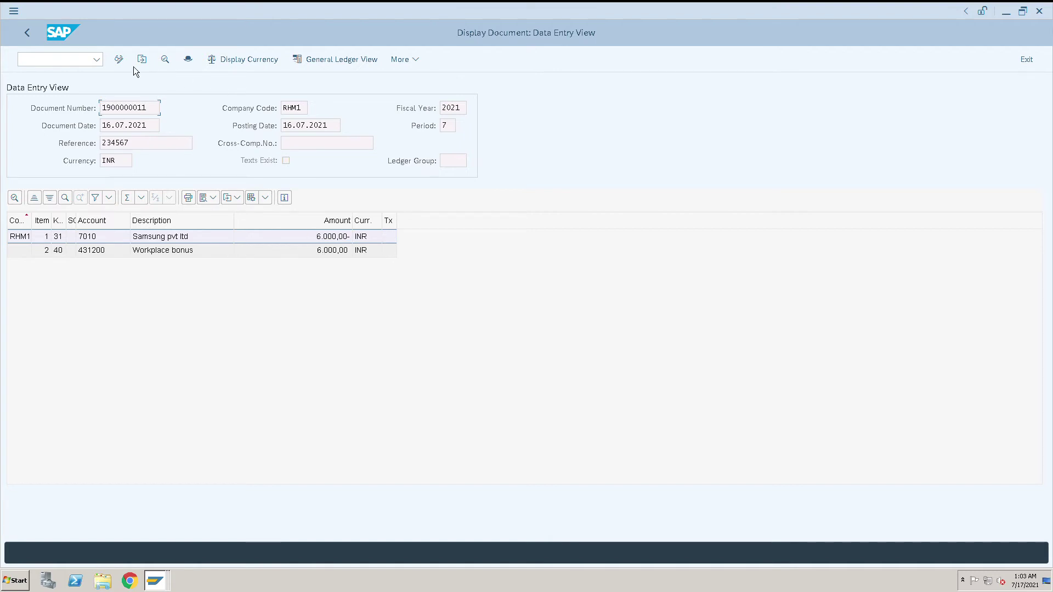
left_click(35, 39)
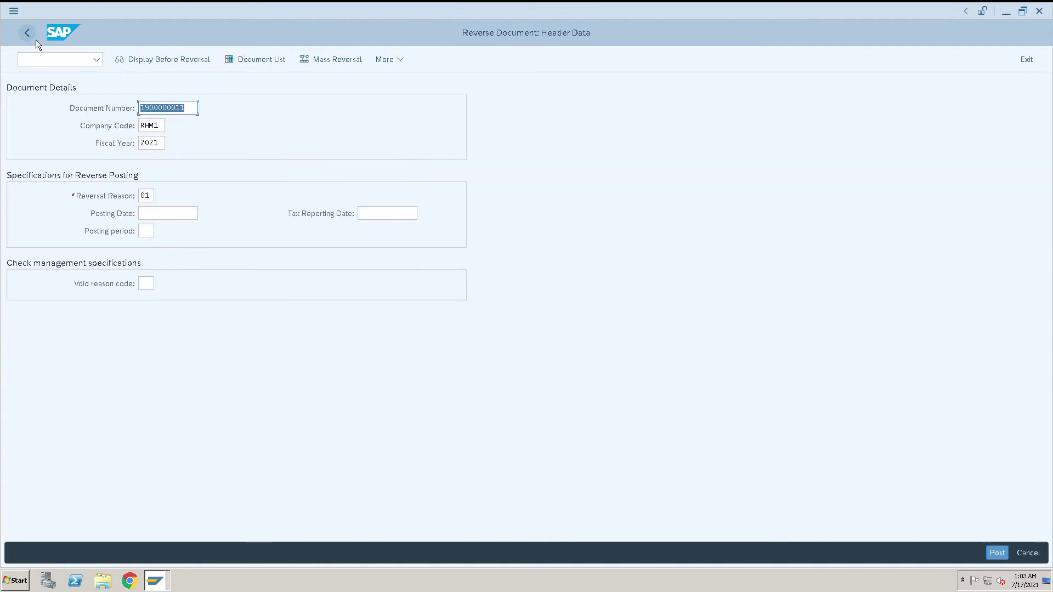
left_click(1002, 558)
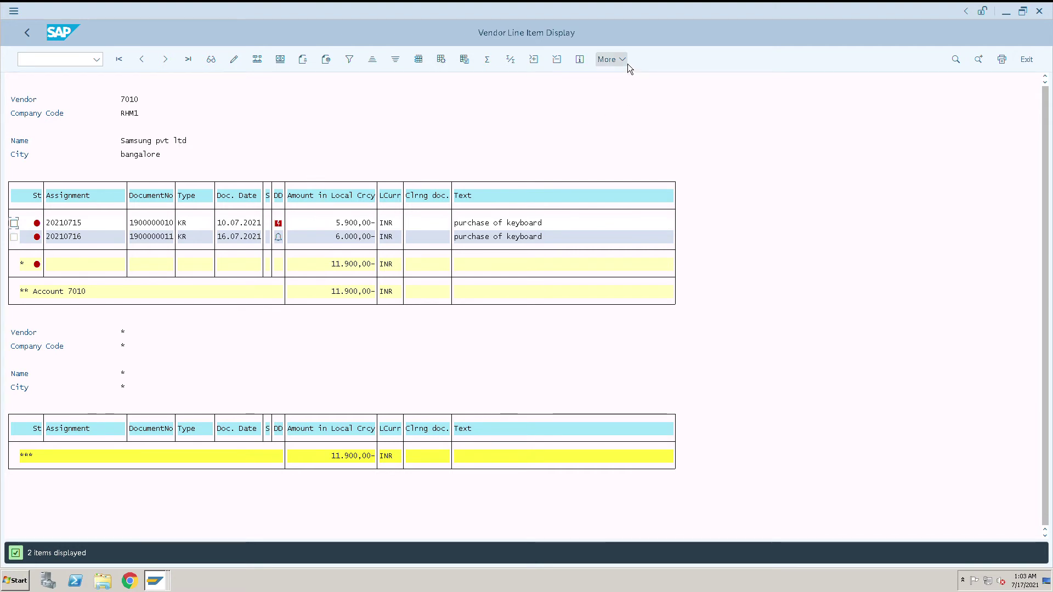
left_click(28, 38)
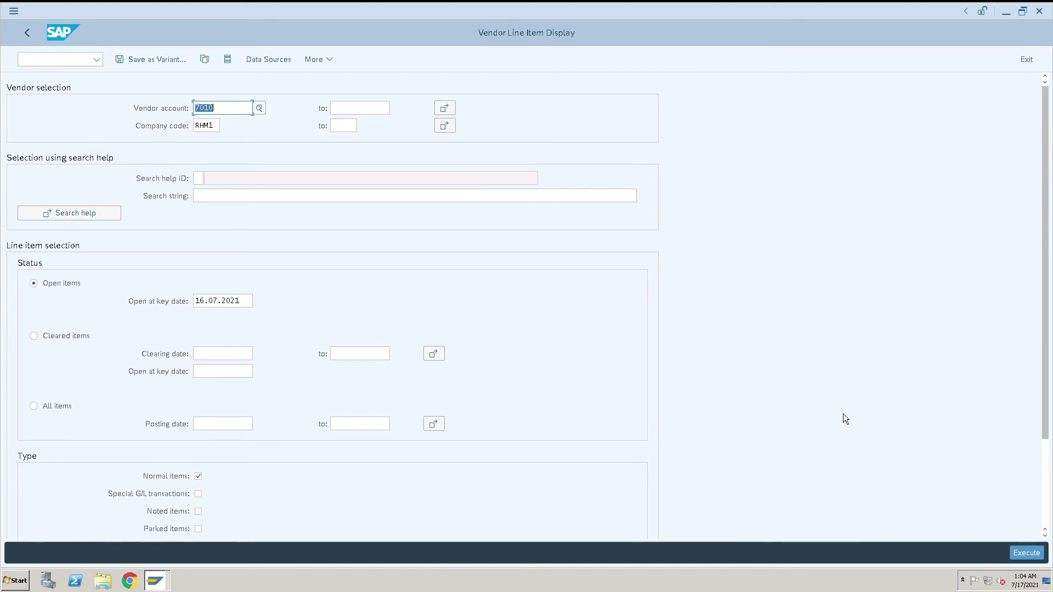
left_click(1026, 552)
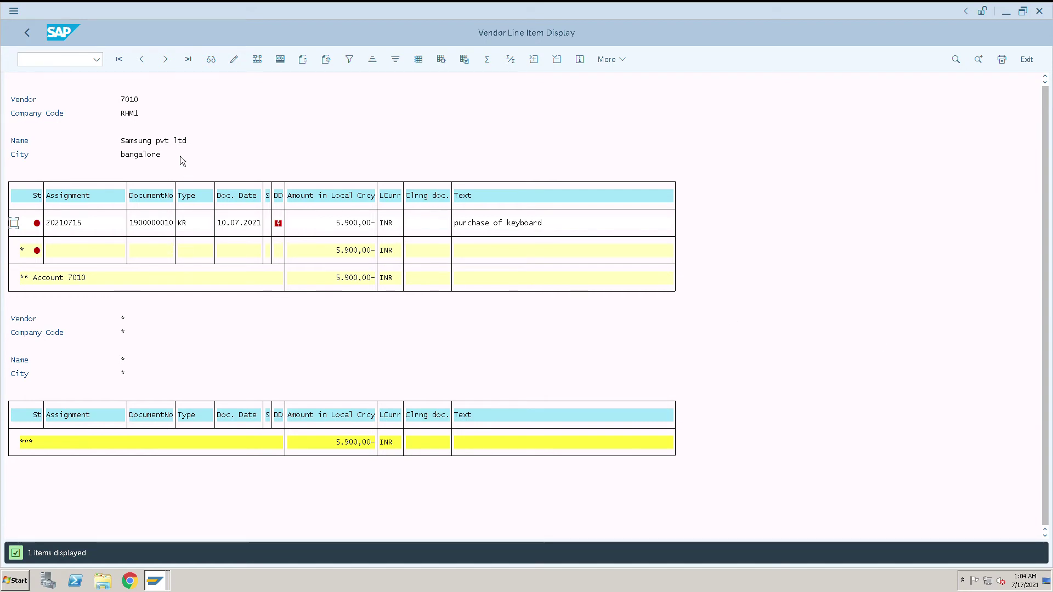
left_click(149, 67)
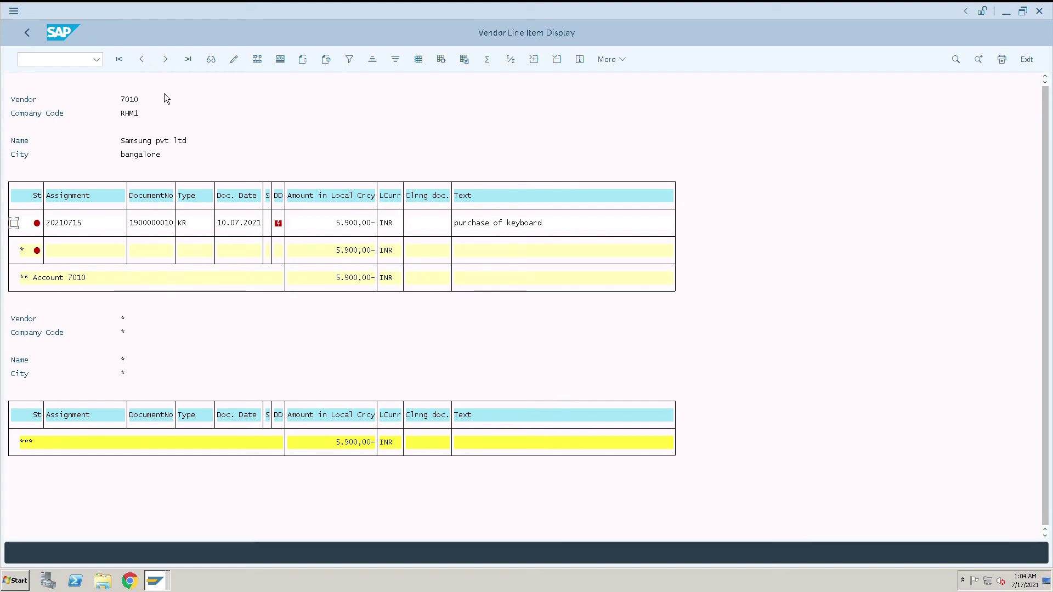
left_click(29, 34)
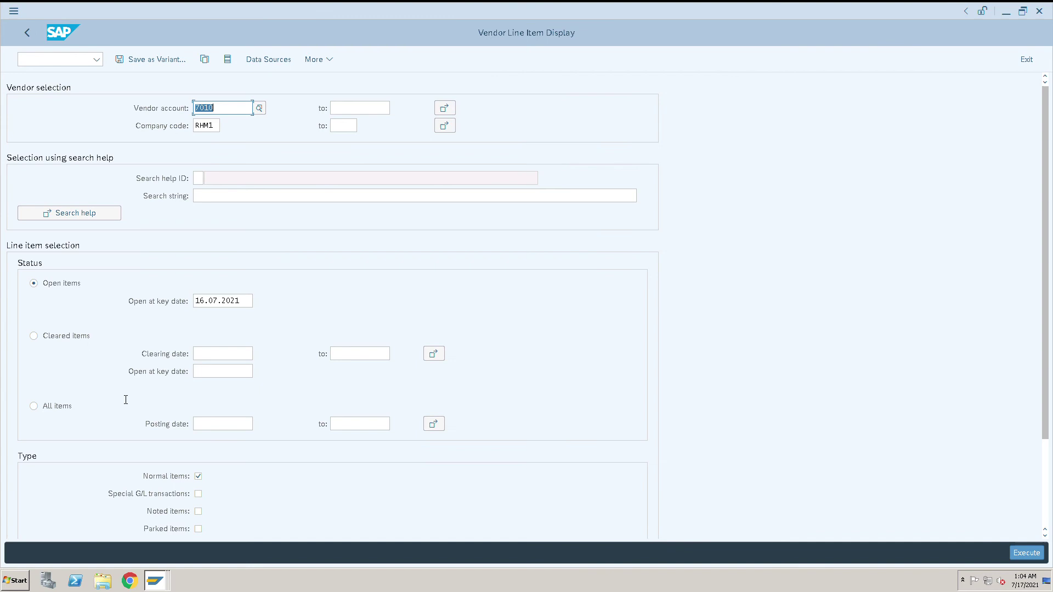
left_click(34, 407)
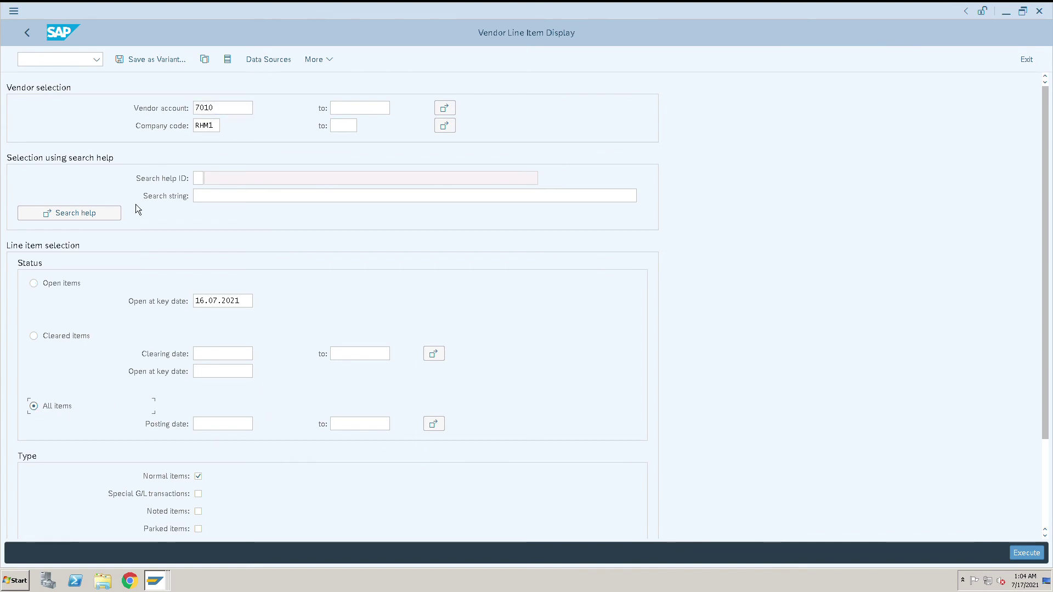
left_click(1026, 553)
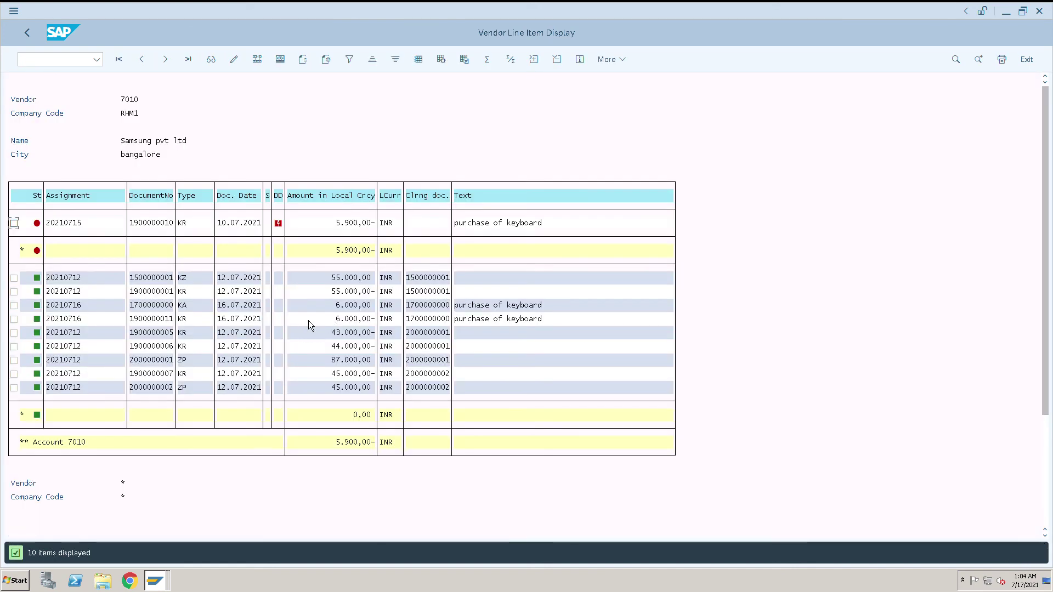
left_click(157, 323)
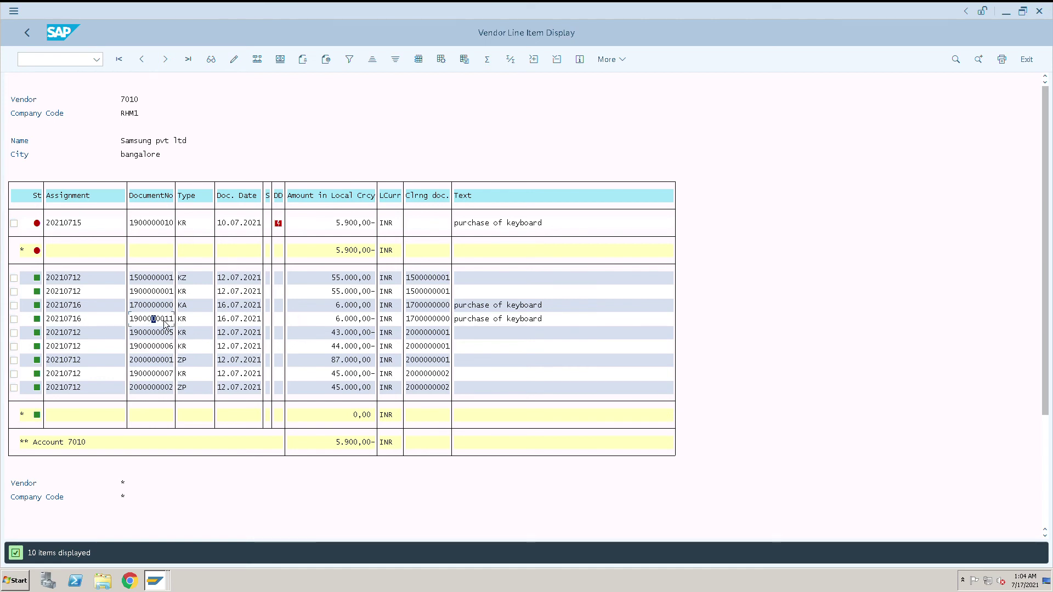
left_click(136, 322)
key("Left")
key("alt+Tab")
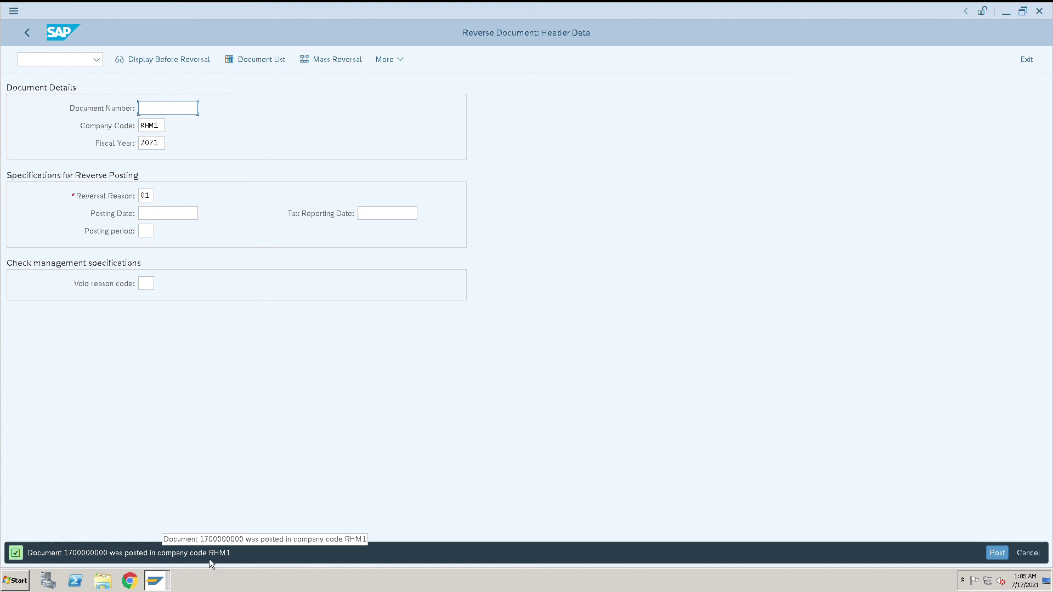
key("alt+Tab")
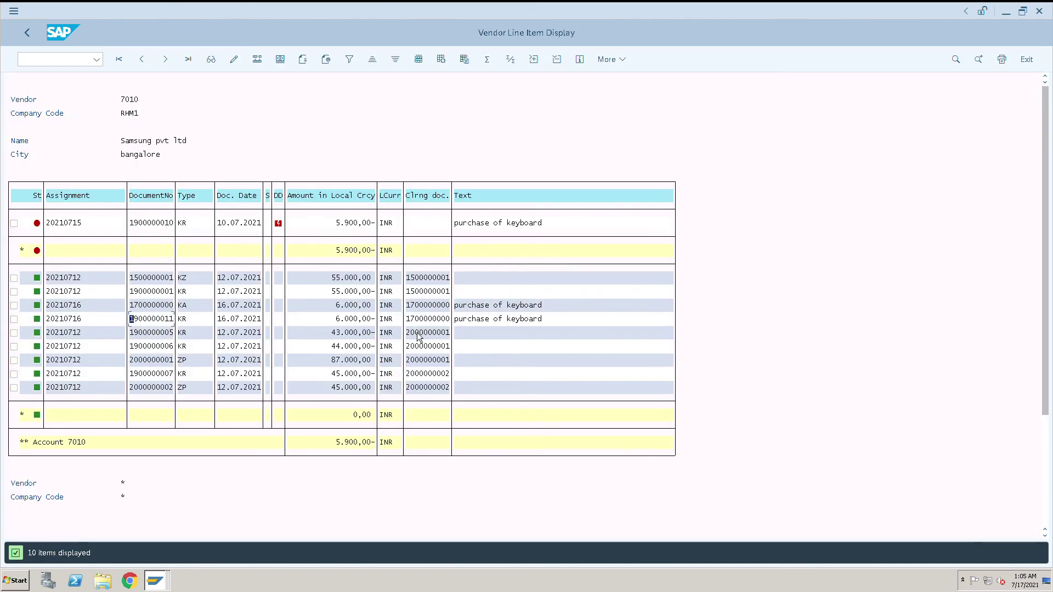